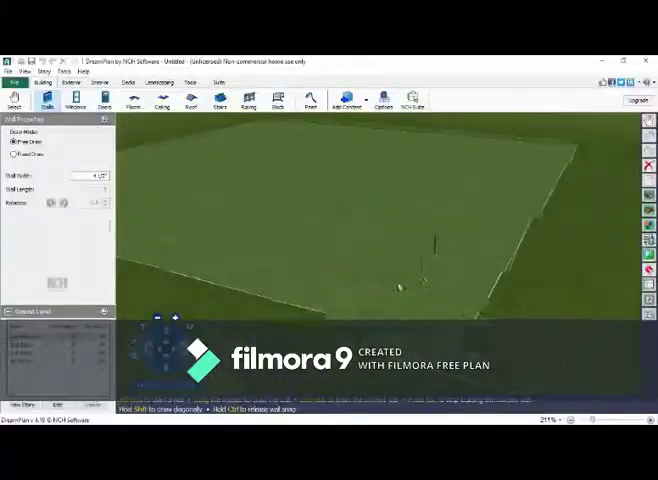
- Tilt the 3D view down to show the ground grid for the first wall
{"action": "right_click_drag", "start_coordinate": [399, 288], "coordinate": [305, 220]}
{"action": "scroll", "coordinate": [329, 190], "scroll_direction": "up", "scroll_amount": 2}
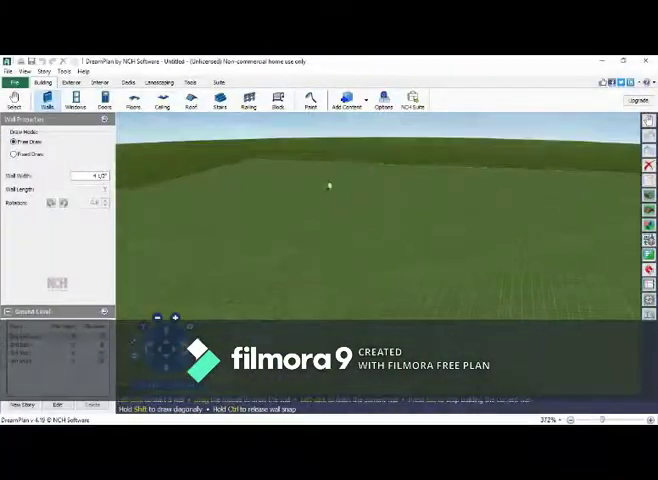
{"action": "scroll", "coordinate": [315, 230], "scroll_direction": "up", "scroll_amount": 3}
{"action": "right_click_drag", "start_coordinate": [312, 137], "coordinate": [338, 214]}
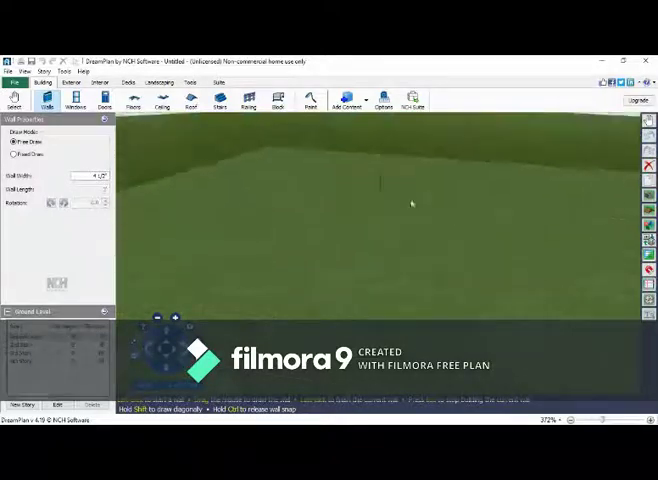
- Draw the connected wall segments around the house outline
{"action": "left_click", "coordinate": [338, 214]}
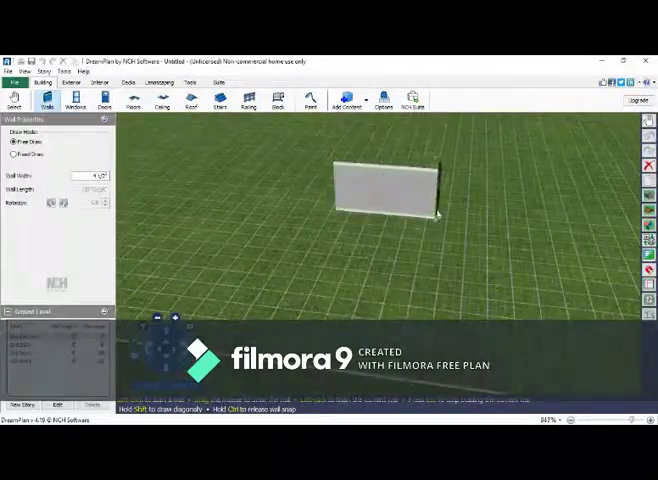
{"action": "left_click", "coordinate": [480, 206]}
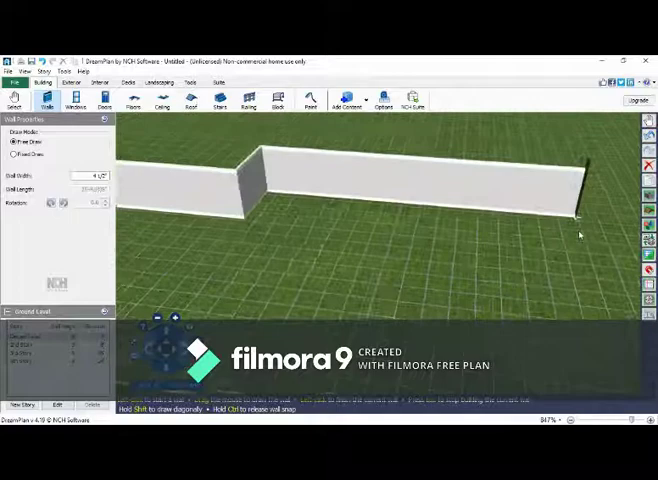
{"action": "left_click", "coordinate": [335, 220]}
{"action": "left_click", "coordinate": [380, 232]}
{"action": "mouse_move", "coordinate": [489, 203]}
{"action": "right_mouse_down"}
{"action": "mouse_move", "coordinate": [332, 216]}
{"action": "mouse_move", "coordinate": [484, 310]}
{"action": "right_mouse_up"}
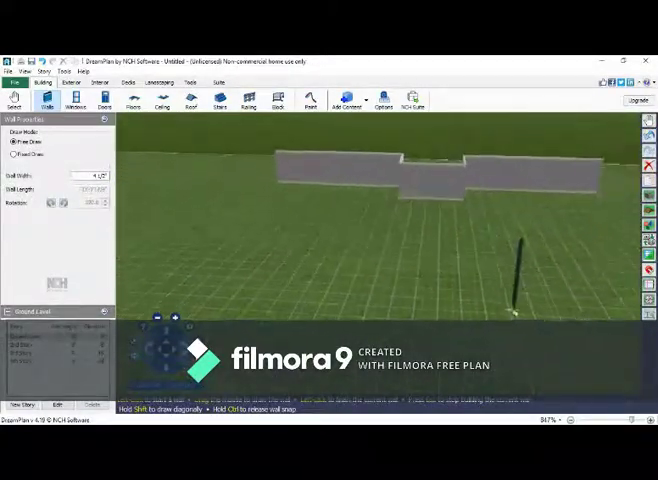
{"action": "right_click_drag", "start_coordinate": [599, 265], "coordinate": [578, 233]}
{"action": "mouse_move", "coordinate": [606, 297]}
{"action": "right_mouse_down"}
{"action": "mouse_move", "coordinate": [610, 286]}
{"action": "mouse_move", "coordinate": [220, 257]}
{"action": "mouse_move", "coordinate": [301, 308]}
{"action": "mouse_move", "coordinate": [360, 265]}
{"action": "right_mouse_up"}
- Start a new wall from the back wall and stretch it toward the front
{"action": "key", "text": "Escape"}
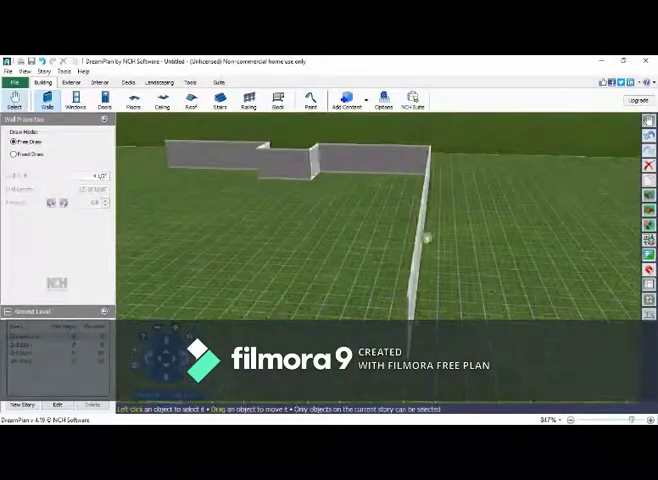
{"action": "scroll", "coordinate": [424, 226], "scroll_direction": "up", "scroll_amount": 2}
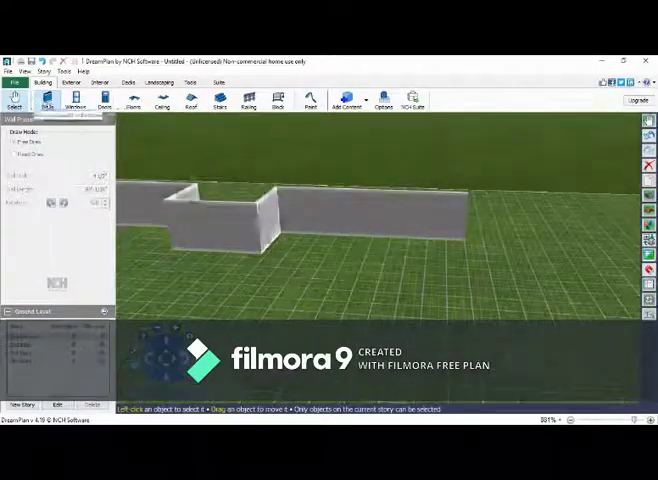
{"action": "left_click", "coordinate": [47, 100]}
{"action": "left_click_drag", "start_coordinate": [416, 238], "coordinate": [365, 300]}
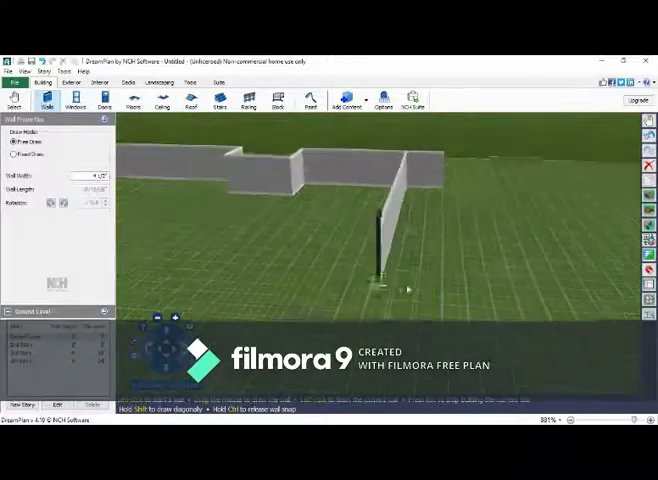
{"action": "right_click_drag", "start_coordinate": [365, 300], "coordinate": [438, 268]}
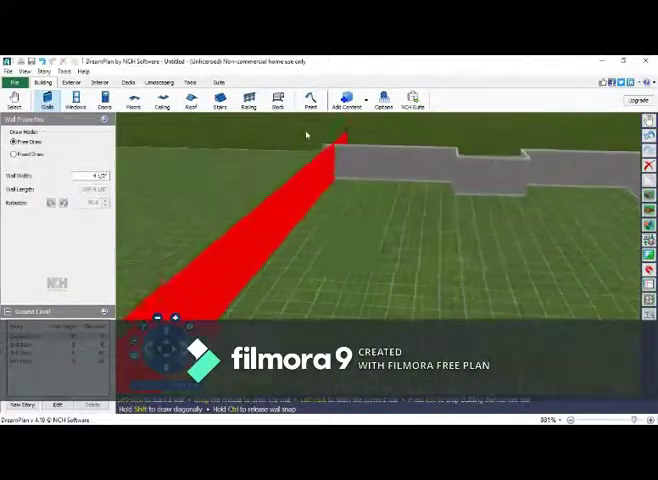
- Close the wall outline so the room floor fills in
{"action": "left_click", "coordinate": [452, 166]}
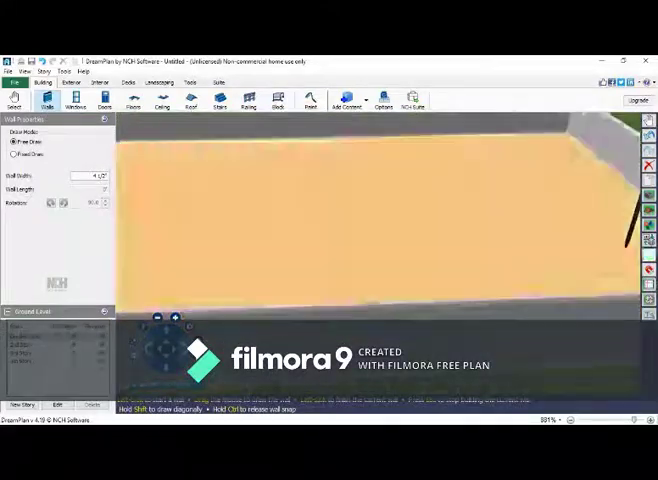
{"action": "mouse_move", "coordinate": [630, 220]}
{"action": "right_mouse_down"}
{"action": "mouse_move", "coordinate": [381, 186]}
{"action": "mouse_move", "coordinate": [362, 260]}
{"action": "right_mouse_up"}
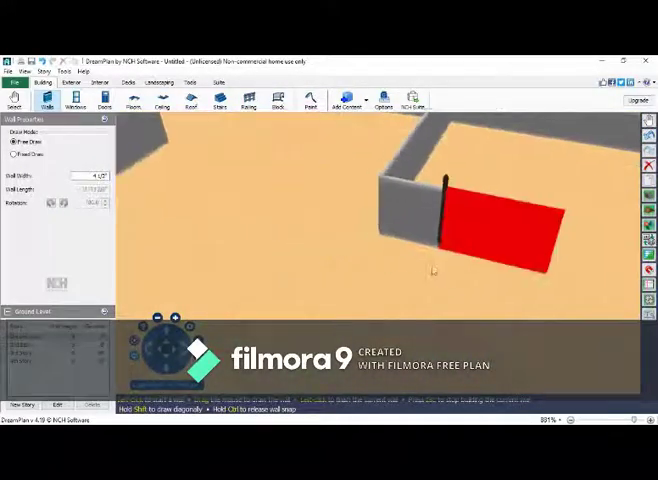
{"action": "mouse_move", "coordinate": [433, 271]}
{"action": "right_mouse_down"}
{"action": "mouse_move", "coordinate": [413, 274]}
{"action": "mouse_move", "coordinate": [348, 248]}
{"action": "right_mouse_up"}
- Draw an interior wall inside the house
{"action": "left_click", "coordinate": [244, 137]}
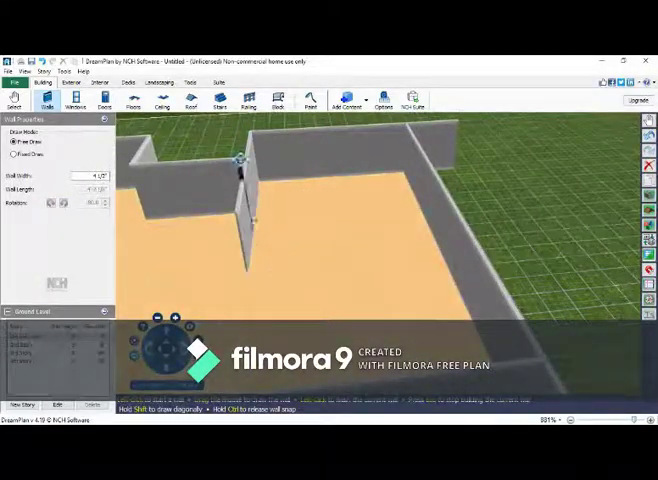
{"action": "key", "text": "Escape"}
{"action": "mouse_move", "coordinate": [249, 161]}
{"action": "right_mouse_down"}
{"action": "mouse_move", "coordinate": [255, 233]}
{"action": "mouse_move", "coordinate": [383, 305]}
{"action": "right_mouse_up"}
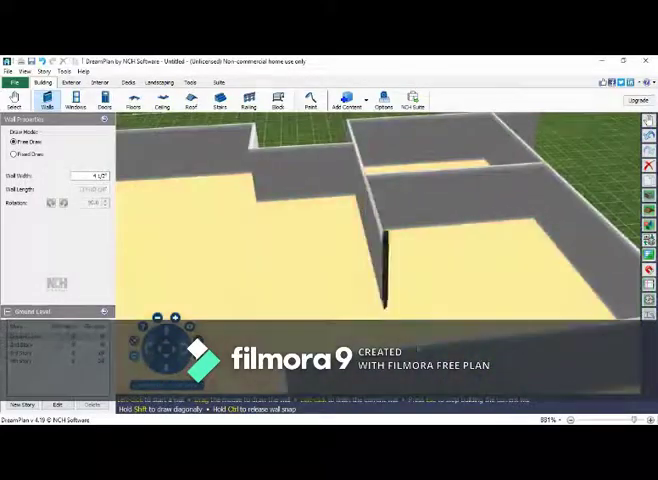
{"action": "scroll", "coordinate": [408, 316], "scroll_direction": "up", "scroll_amount": 2}
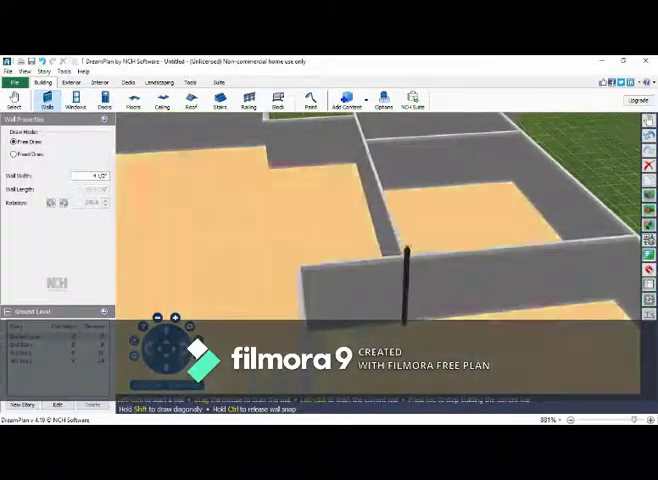
{"action": "scroll", "coordinate": [449, 179], "scroll_direction": "up", "scroll_amount": 2}
{"action": "scroll", "coordinate": [545, 282], "scroll_direction": "up", "scroll_amount": 2}
{"action": "scroll", "coordinate": [545, 282], "scroll_direction": "down", "scroll_amount": 5}
{"action": "right_click_drag", "start_coordinate": [363, 191], "coordinate": [465, 230]}
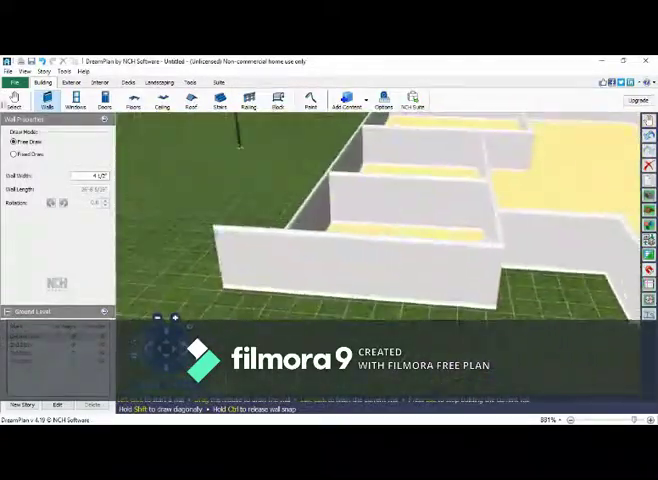
- Place a door from the catalogue in the front wall
{"action": "left_click", "coordinate": [14, 100]}
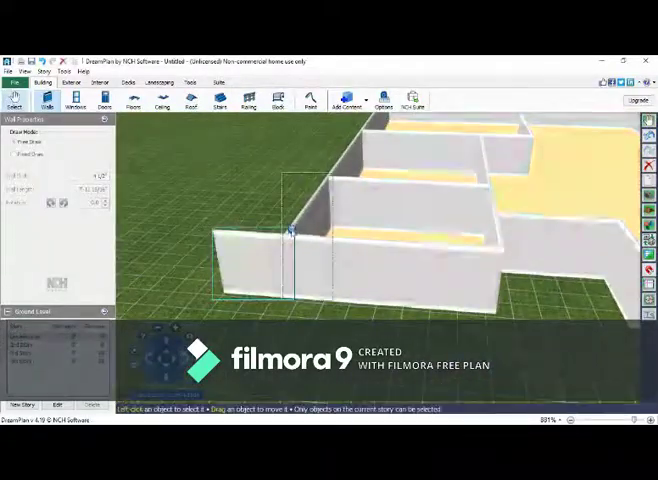
{"action": "right_click_drag", "start_coordinate": [439, 285], "coordinate": [380, 250]}
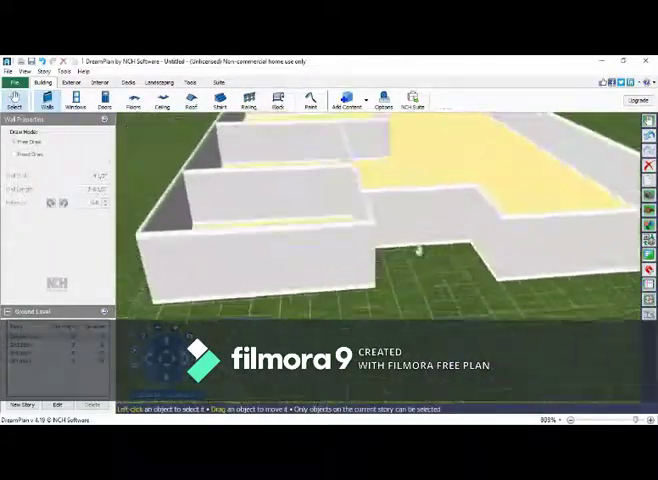
{"action": "left_click", "coordinate": [105, 100]}
{"action": "left_click", "coordinate": [365, 240]}
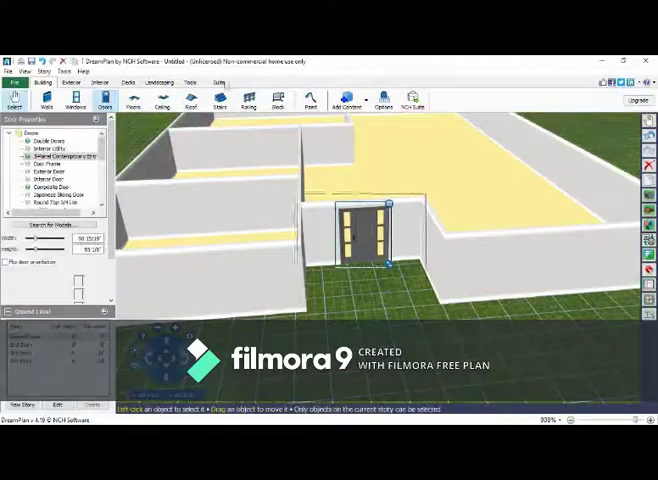
{"action": "left_click", "coordinate": [249, 100]}
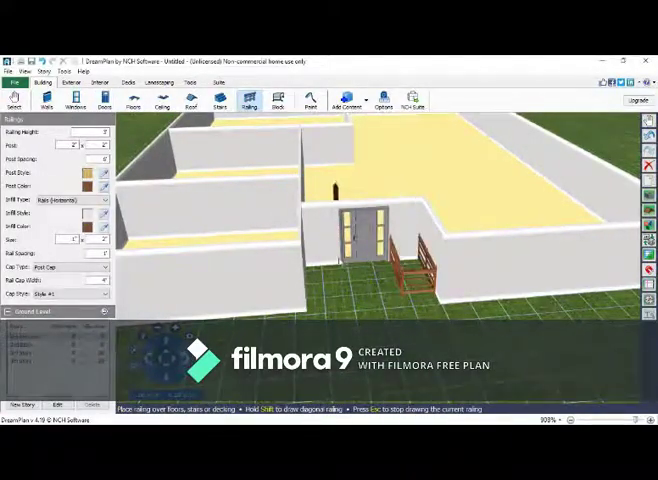
- Draw railings along the left and right sides of the front porch
{"action": "left_click", "coordinate": [341, 305]}
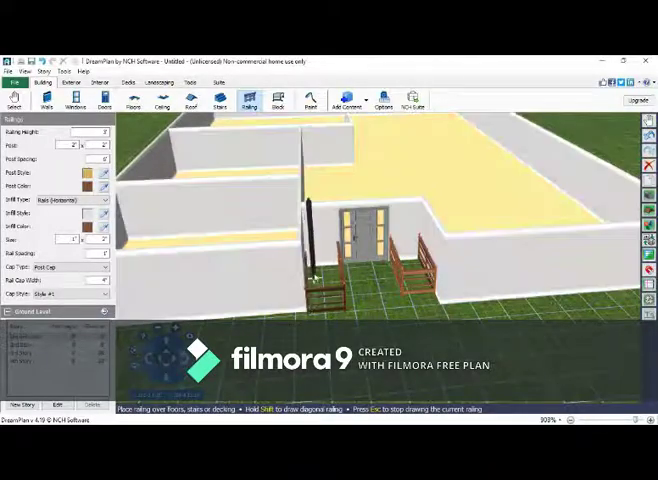
{"action": "right_click_drag", "start_coordinate": [365, 300], "coordinate": [390, 311]}
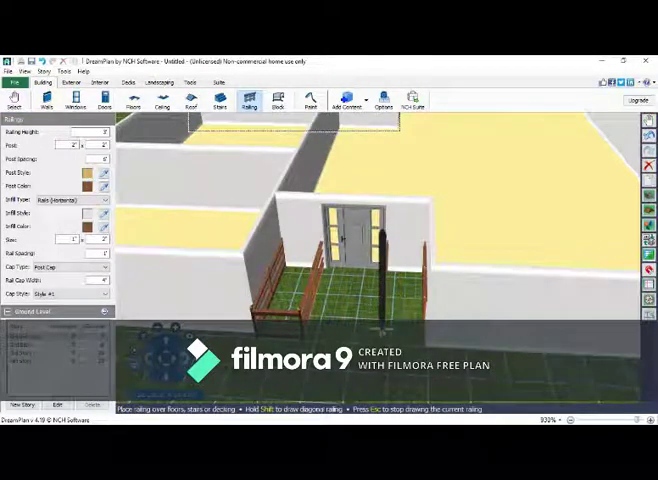
{"action": "left_click", "coordinate": [381, 300]}
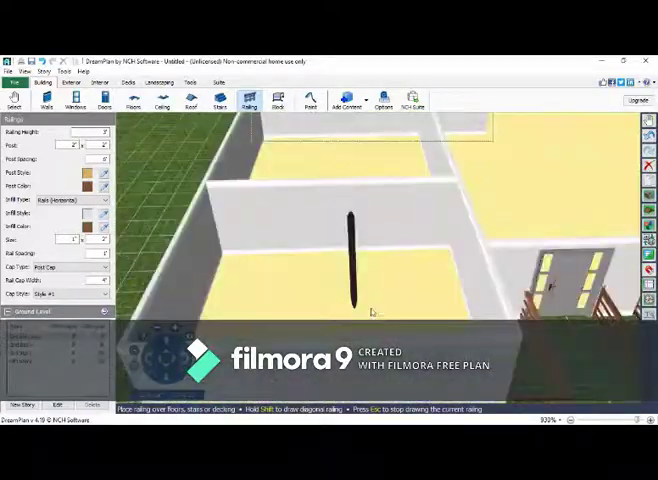
{"action": "right_click_drag", "start_coordinate": [350, 313], "coordinate": [198, 173]}
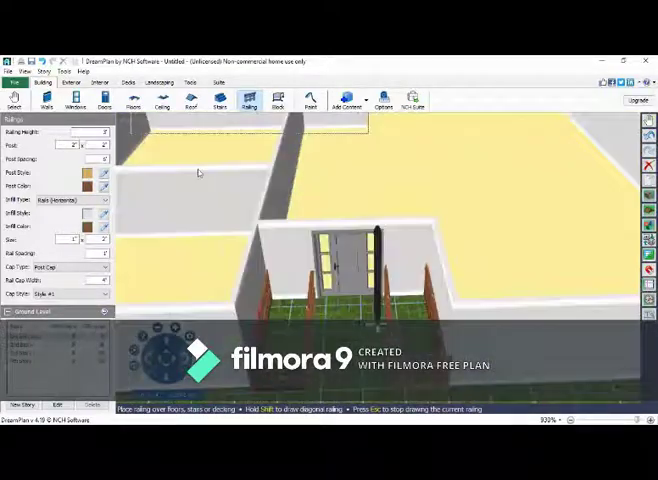
- Preview Exterior plants, place a grass plant on the lawn, and dismiss the paid-version notice
{"action": "left_click", "coordinate": [71, 82]}
{"action": "left_click", "coordinate": [47, 100]}
{"action": "left_click", "coordinate": [52, 187]}
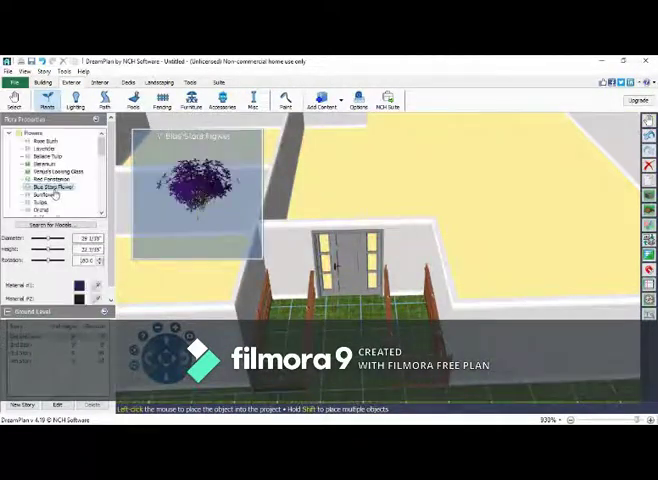
{"action": "scroll", "coordinate": [42, 200], "scroll_direction": "down", "scroll_amount": 3}
{"action": "left_click", "coordinate": [45, 164]}
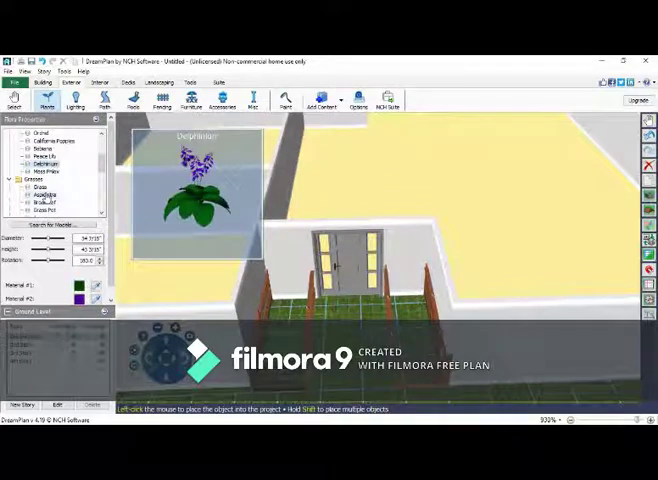
{"action": "left_click", "coordinate": [45, 195]}
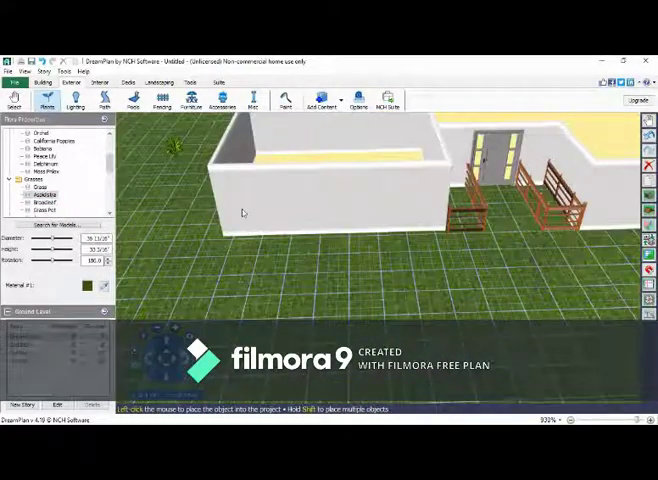
{"action": "left_click", "coordinate": [228, 243]}
{"action": "left_click", "coordinate": [412, 268]}
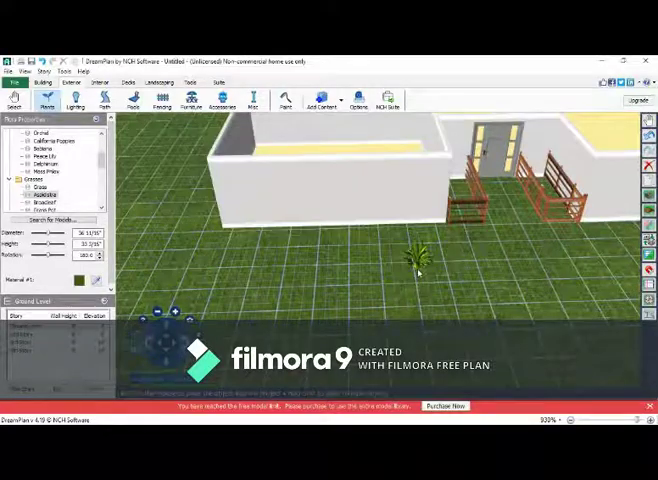
- Plant red geraniums in the left railed planter
{"action": "left_click", "coordinate": [44, 202]}
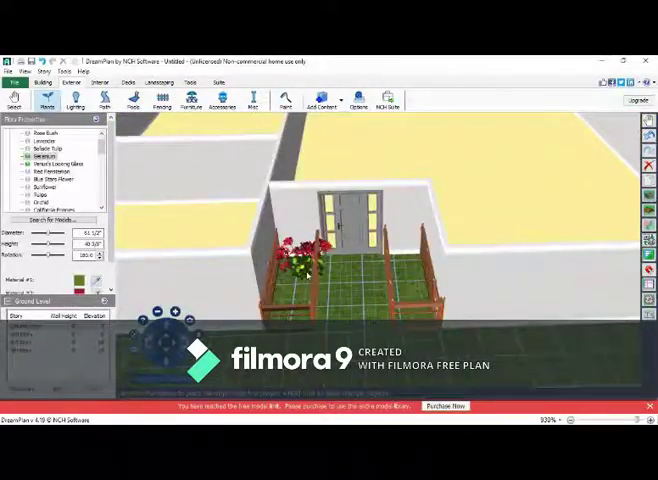
{"action": "left_click_drag", "start_coordinate": [308, 262], "coordinate": [316, 268]}
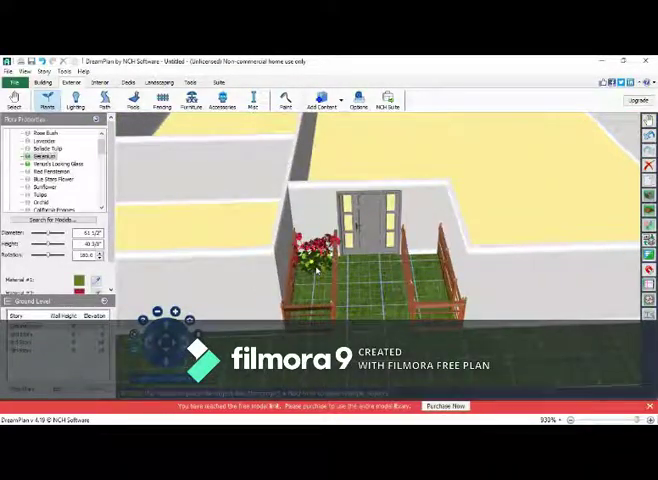
{"action": "left_click", "coordinate": [316, 268]}
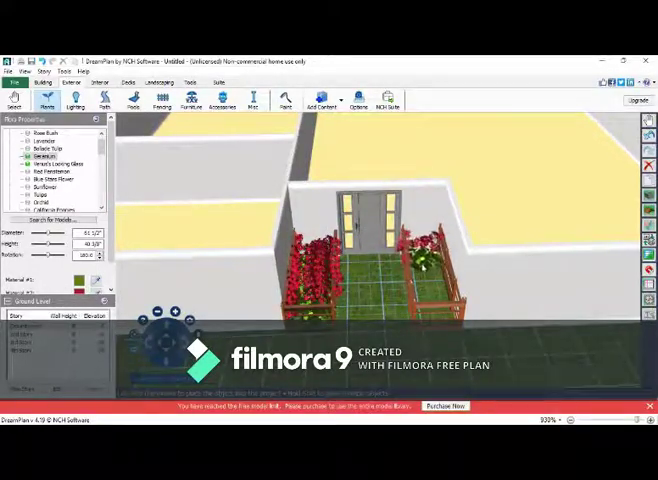
{"action": "mouse_move", "coordinate": [356, 225]}
{"action": "left_mouse_down"}
{"action": "mouse_move", "coordinate": [426, 282]}
{"action": "mouse_move", "coordinate": [338, 264]}
{"action": "mouse_move", "coordinate": [313, 282]}
{"action": "mouse_move", "coordinate": [320, 280]}
{"action": "left_mouse_up"}
- Place a 3-Panel Sliding window on the front wall beside the entrance
{"action": "left_click", "coordinate": [42, 82]}
{"action": "left_click", "coordinate": [76, 100]}
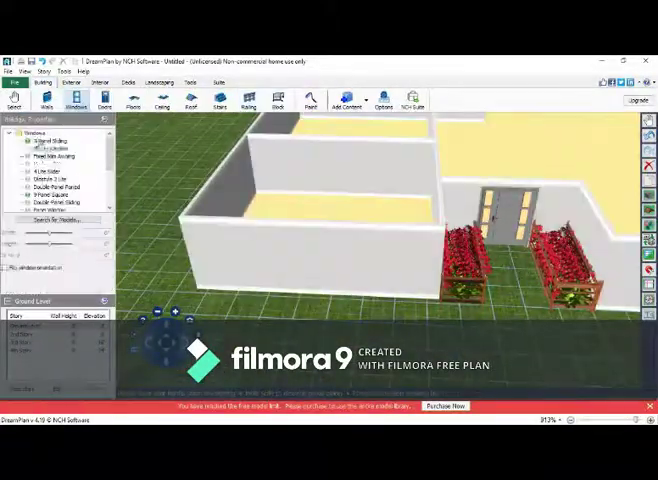
{"action": "left_click_drag", "start_coordinate": [40, 141], "coordinate": [228, 255]}
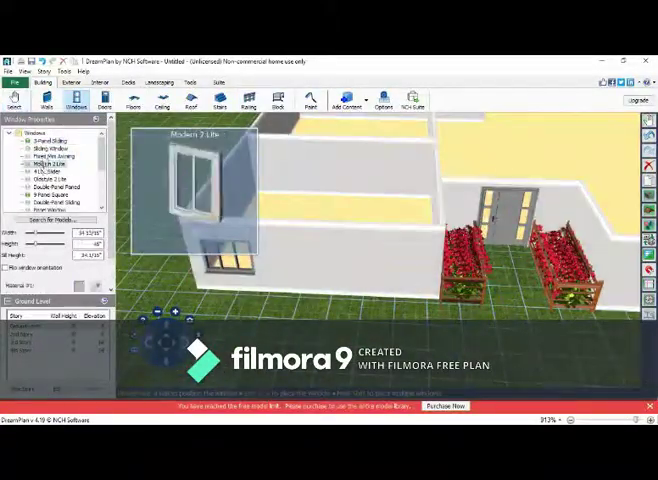
{"action": "right_click_drag", "start_coordinate": [423, 254], "coordinate": [410, 260]}
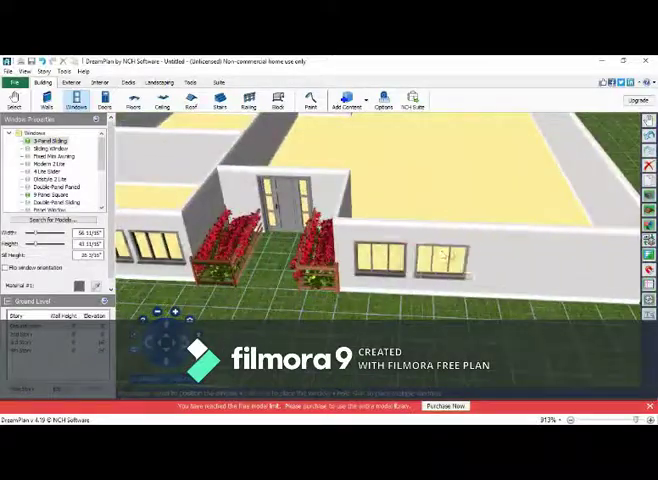
{"action": "right_click_drag", "start_coordinate": [470, 262], "coordinate": [323, 228]}
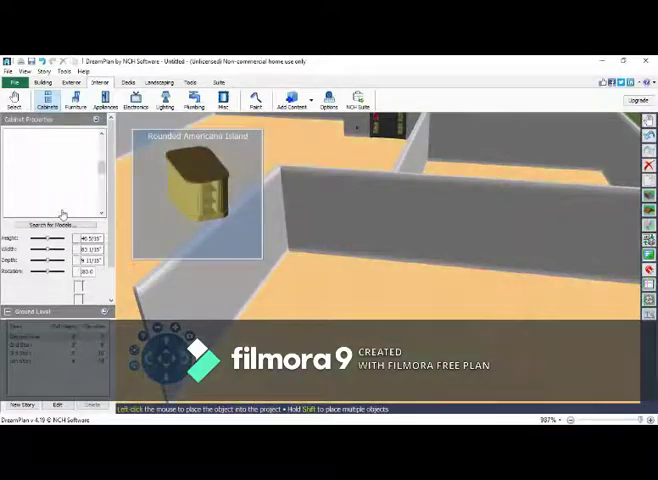
- Place the Metro Barnside Island counter from Cabinets against the interior wall
{"action": "left_click", "coordinate": [58, 196]}
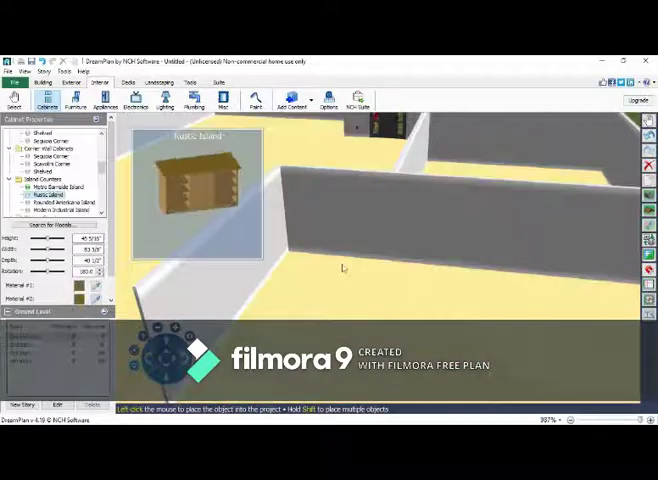
{"action": "left_click", "coordinate": [318, 265]}
{"action": "scroll", "coordinate": [59, 169], "scroll_direction": "down", "scroll_amount": 2}
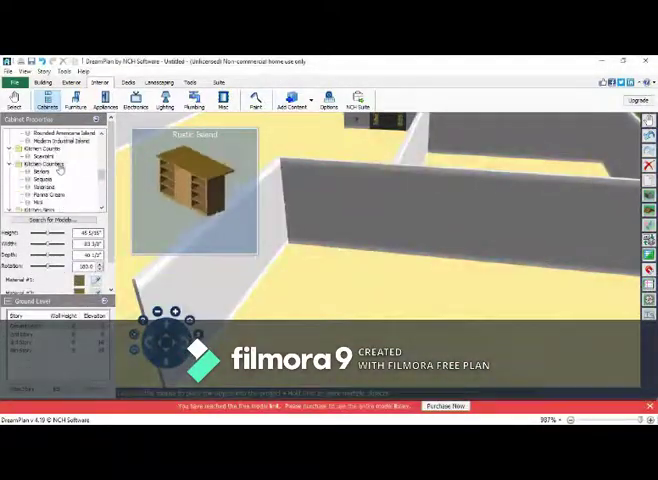
{"action": "scroll", "coordinate": [59, 169], "scroll_direction": "up", "scroll_amount": 2}
{"action": "left_click", "coordinate": [62, 188]}
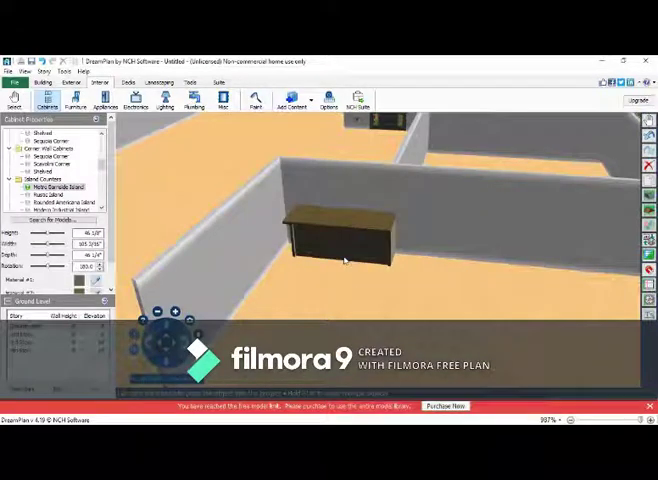
{"action": "left_click", "coordinate": [344, 261]}
{"action": "mouse_move", "coordinate": [392, 250]}
{"action": "left_mouse_down"}
{"action": "mouse_move", "coordinate": [251, 247]}
{"action": "mouse_move", "coordinate": [276, 198]}
{"action": "left_mouse_up"}
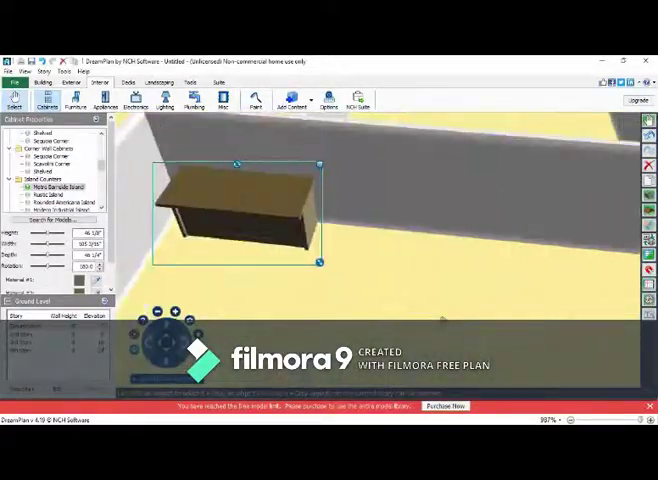
{"action": "left_click", "coordinate": [276, 198]}
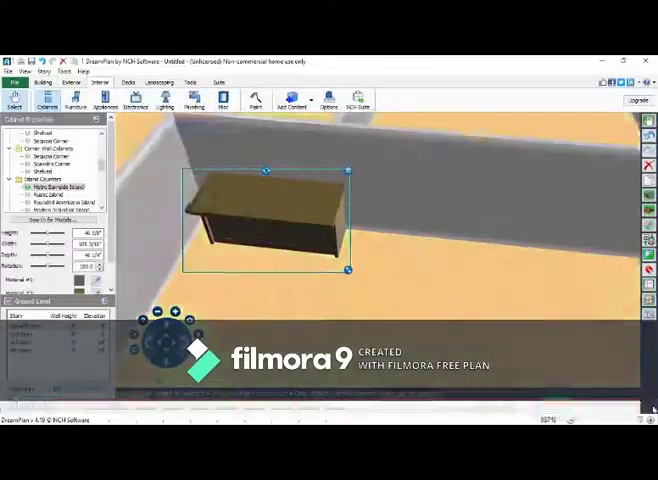